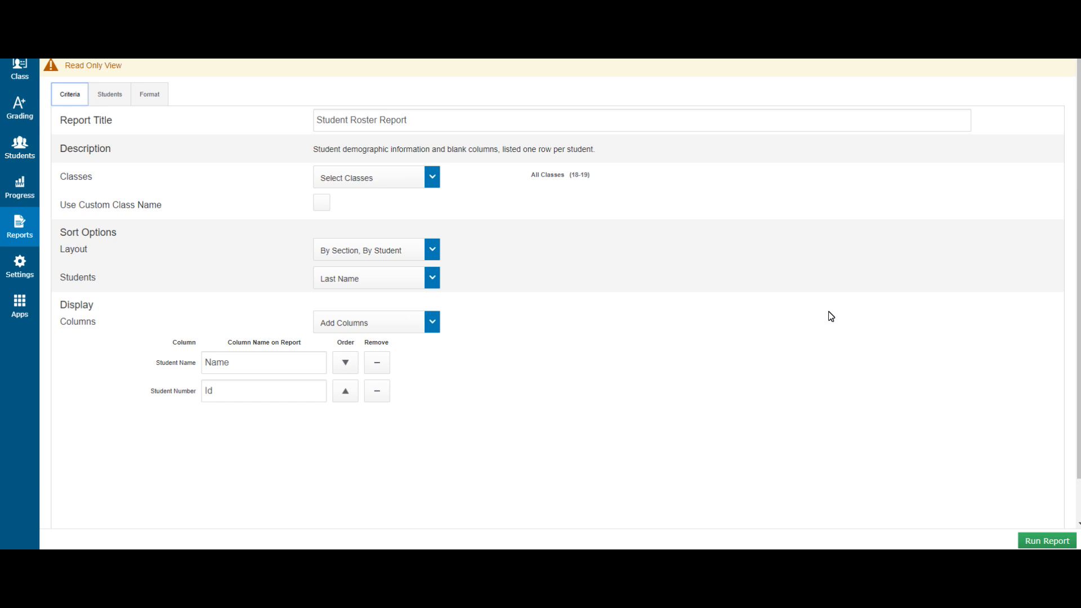
pyautogui.click(14, 223)
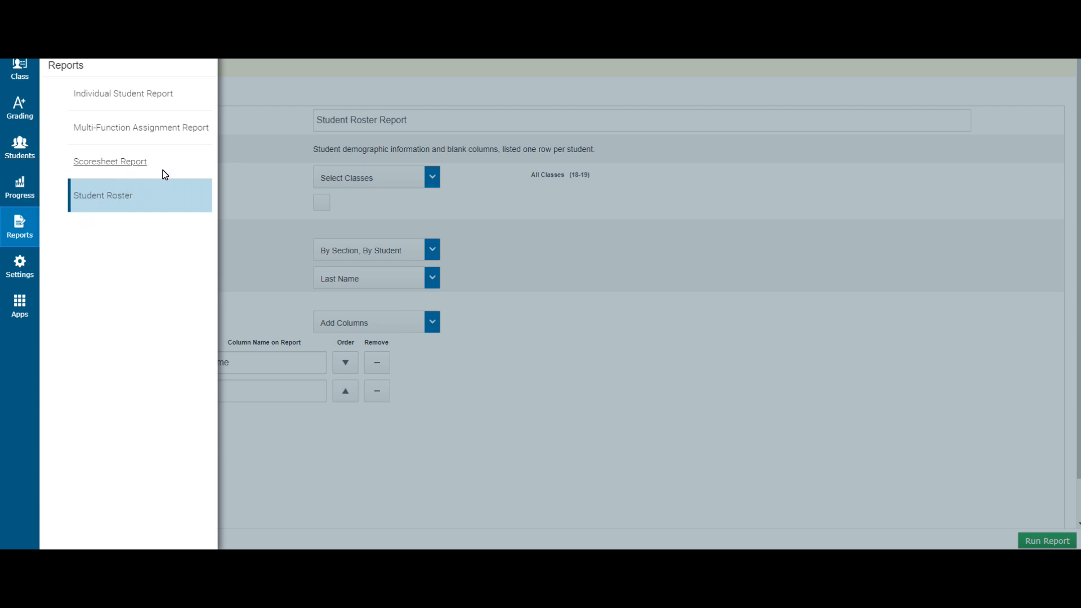
pyautogui.click(789, 224)
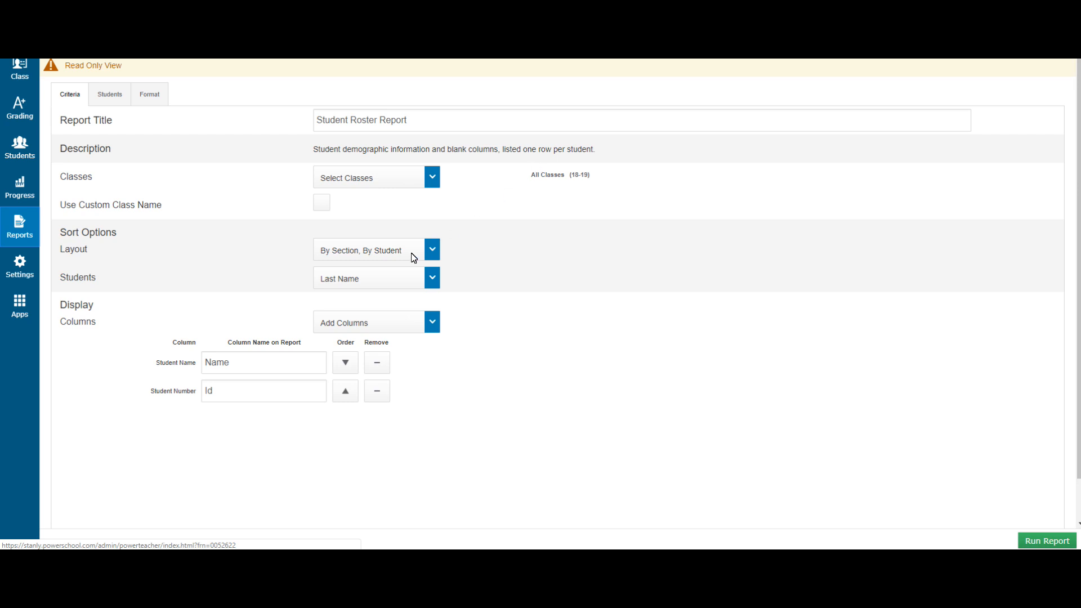
pyautogui.click(431, 321)
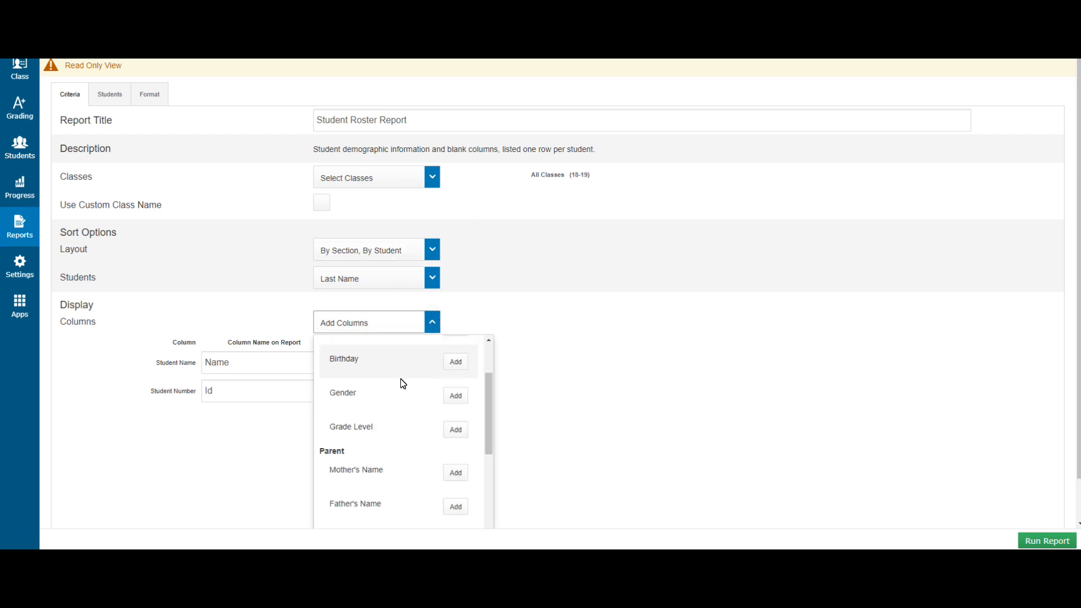
pyautogui.click(234, 429)
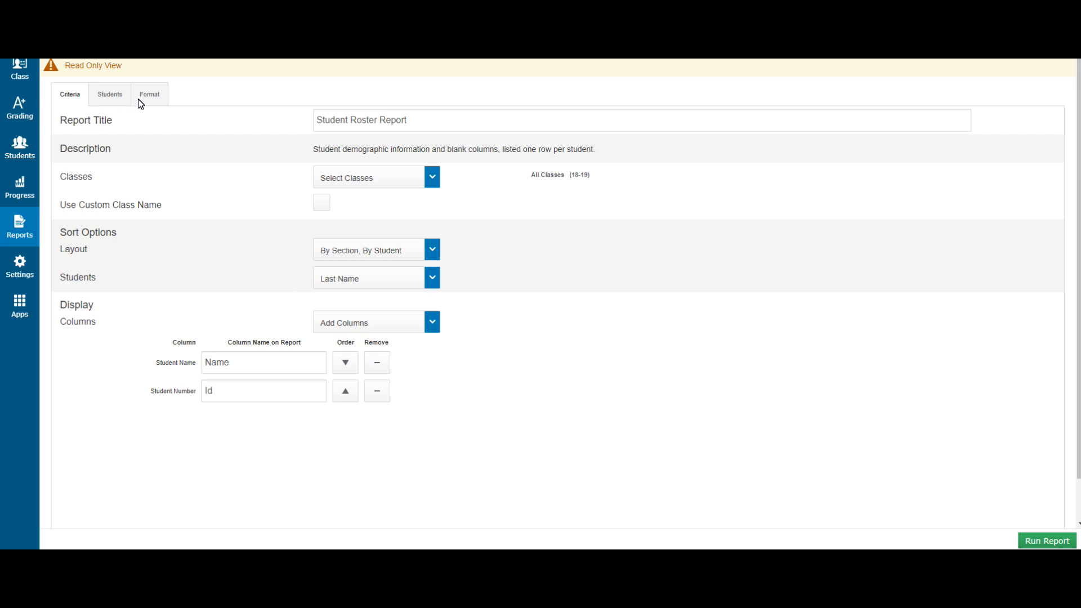
# - Confirm the roster report's Format output is set to Excel
pyautogui.click(153, 95)
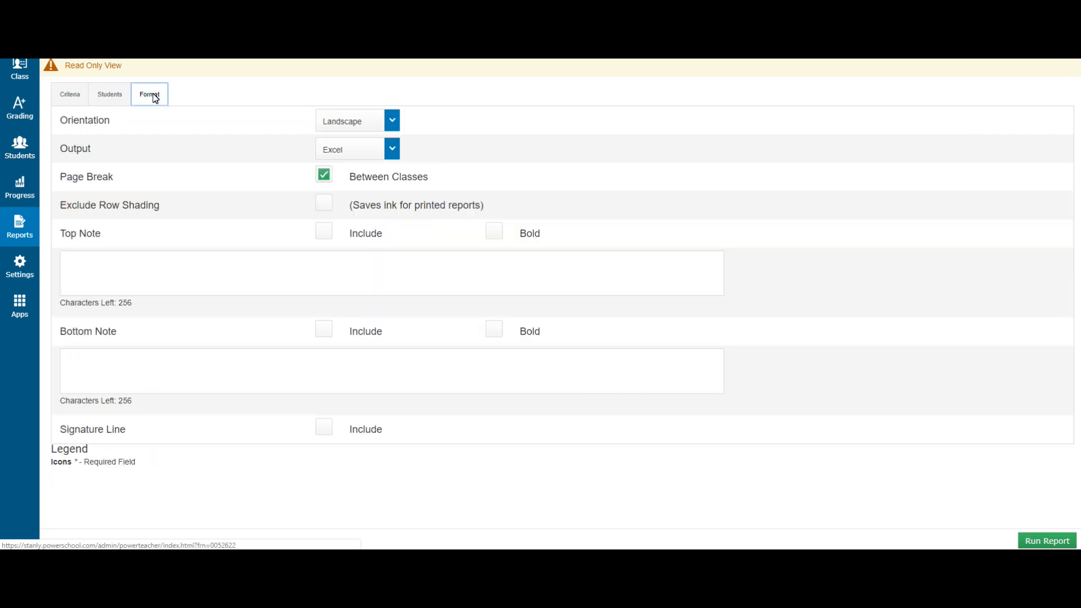
pyautogui.click(370, 155)
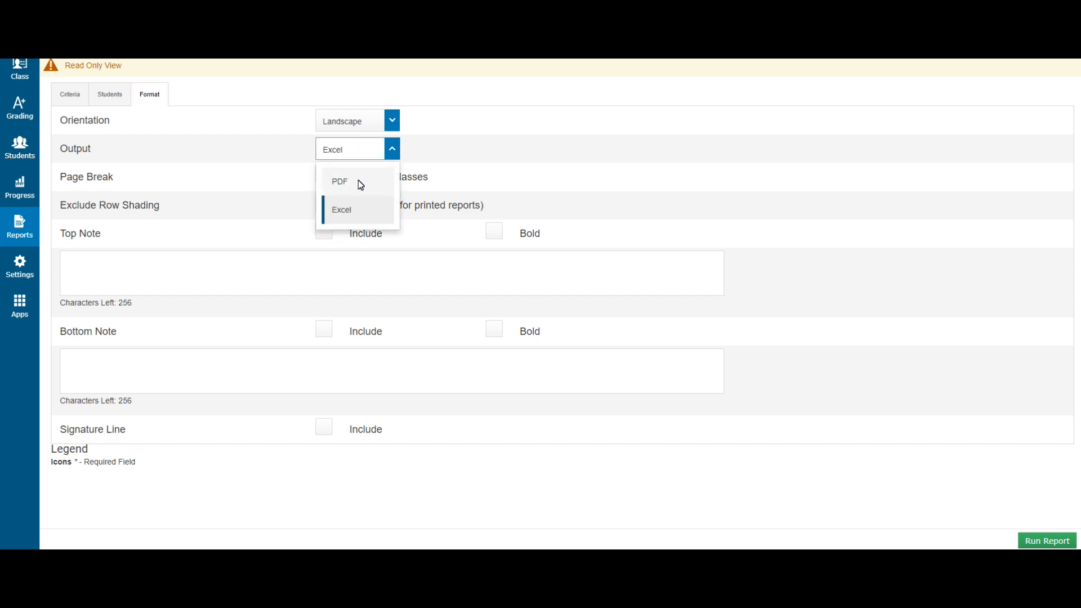
pyautogui.click(393, 150)
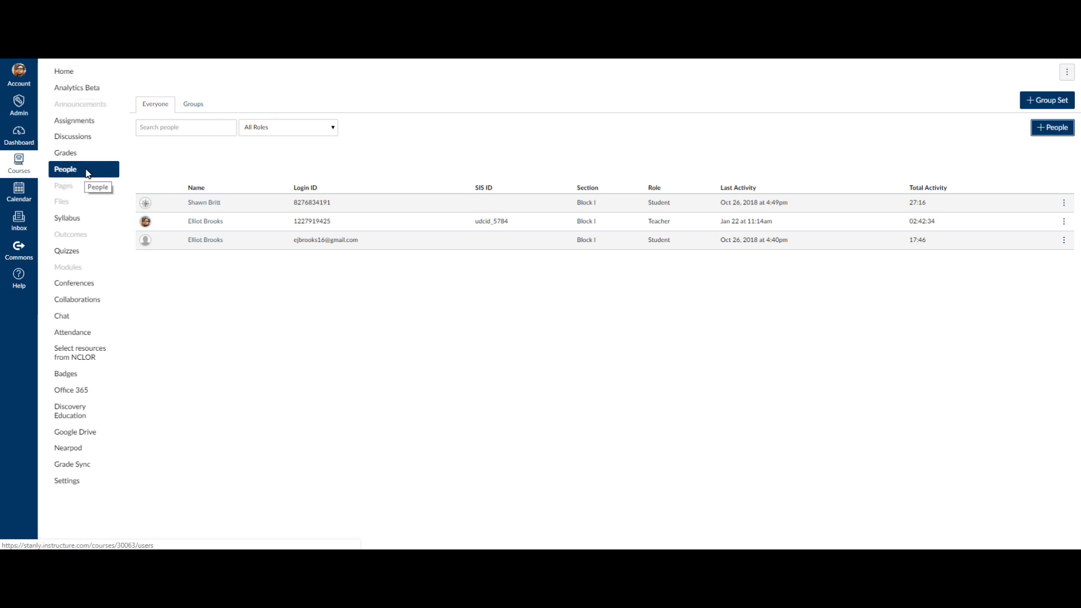
# - Start adding people from the Canvas course People page with + People
pyautogui.click(1052, 130)
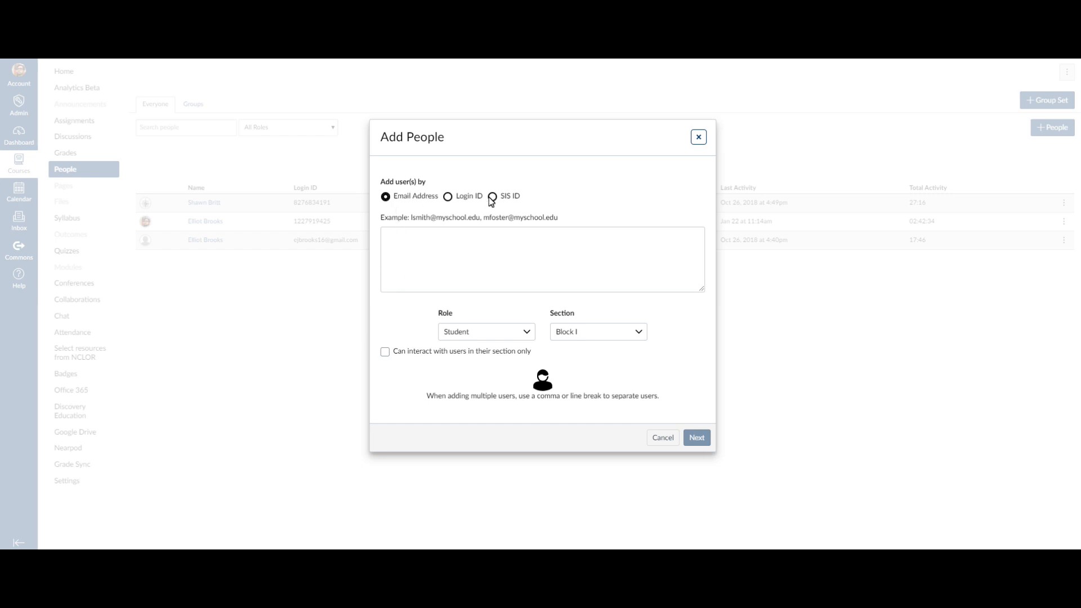
# - Switch Add People to Login ID and paste the copied student ID numbers into the list box
pyautogui.click(449, 198)
pyautogui.click(419, 248)
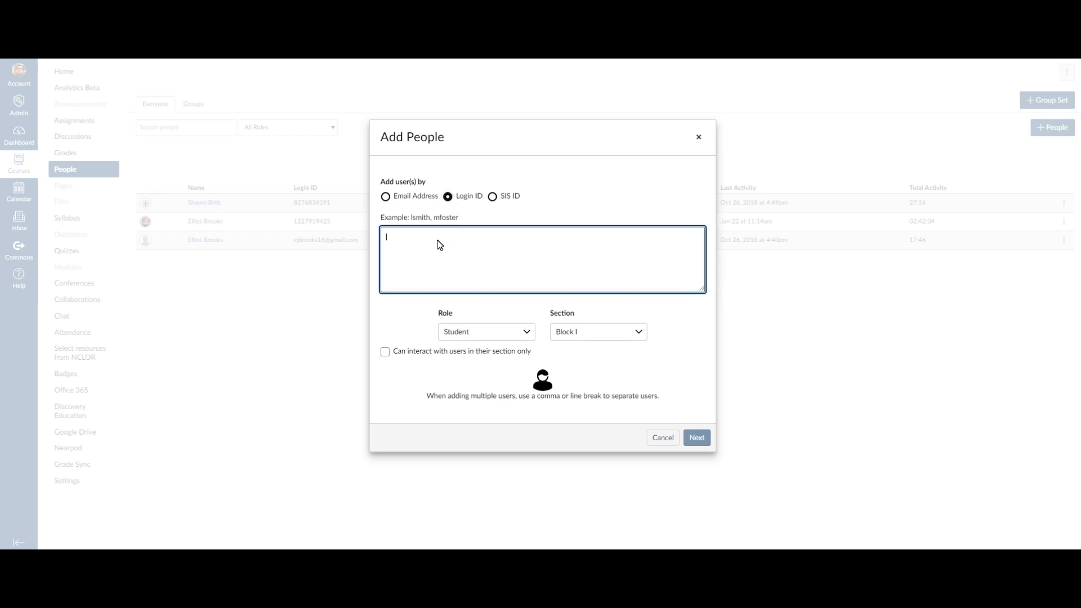
pyautogui.hotkey('ctrl', 'v')
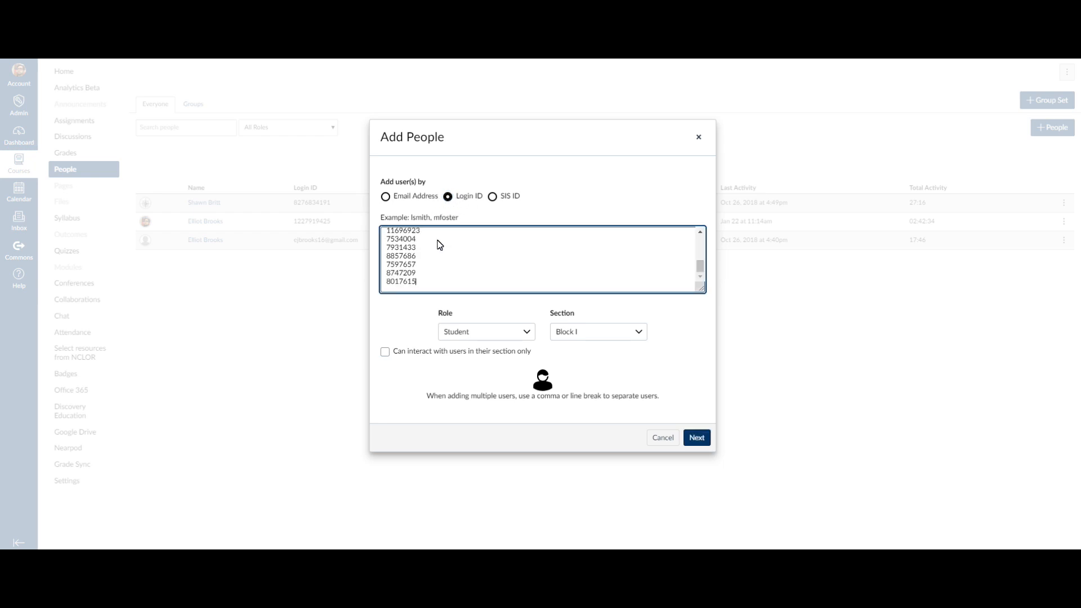
pyautogui.scroll(10, 419, 260)
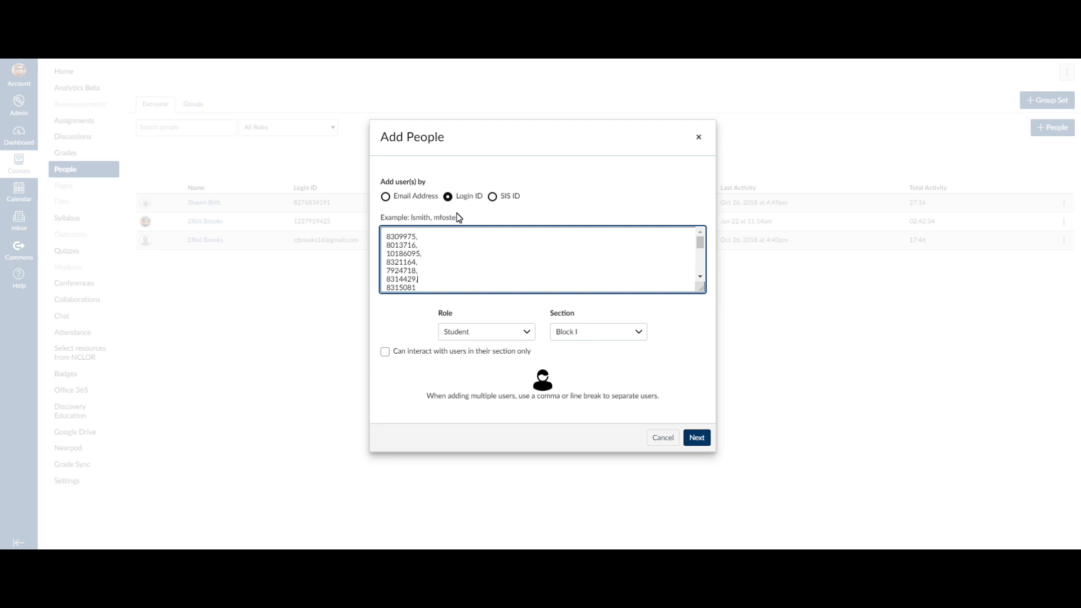
# - Put a comma after each pasted student ID line, removing one comma misplaced inside an ID
pyautogui.press('Down')
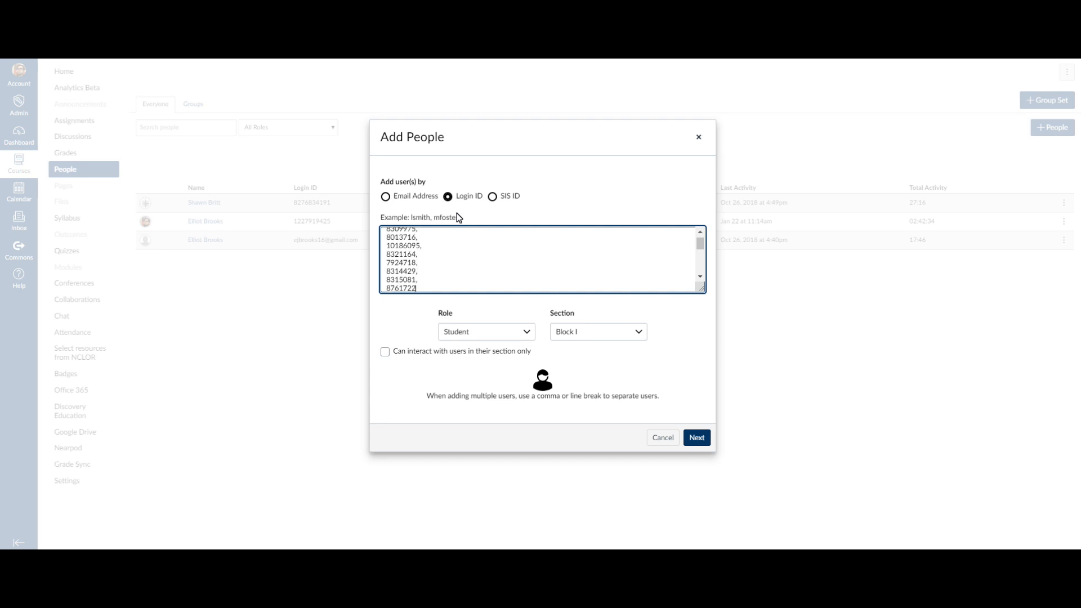
pyautogui.write(',')
pyautogui.press('Down')
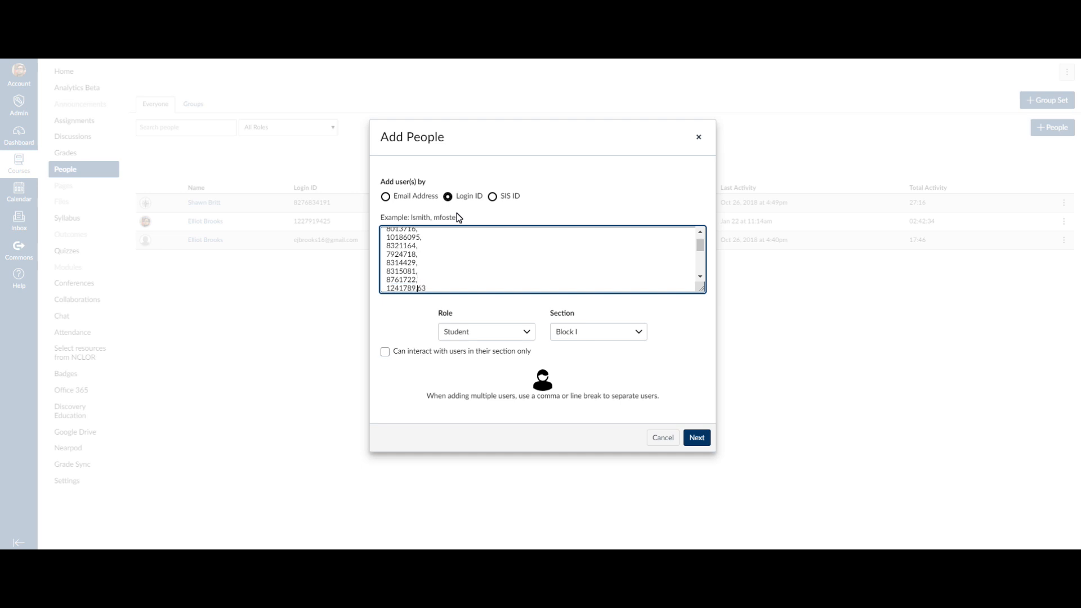
pyautogui.press('BackSpace')
pyautogui.write(',')
pyautogui.press('Down')
pyautogui.write(',')
pyautogui.press('Down')
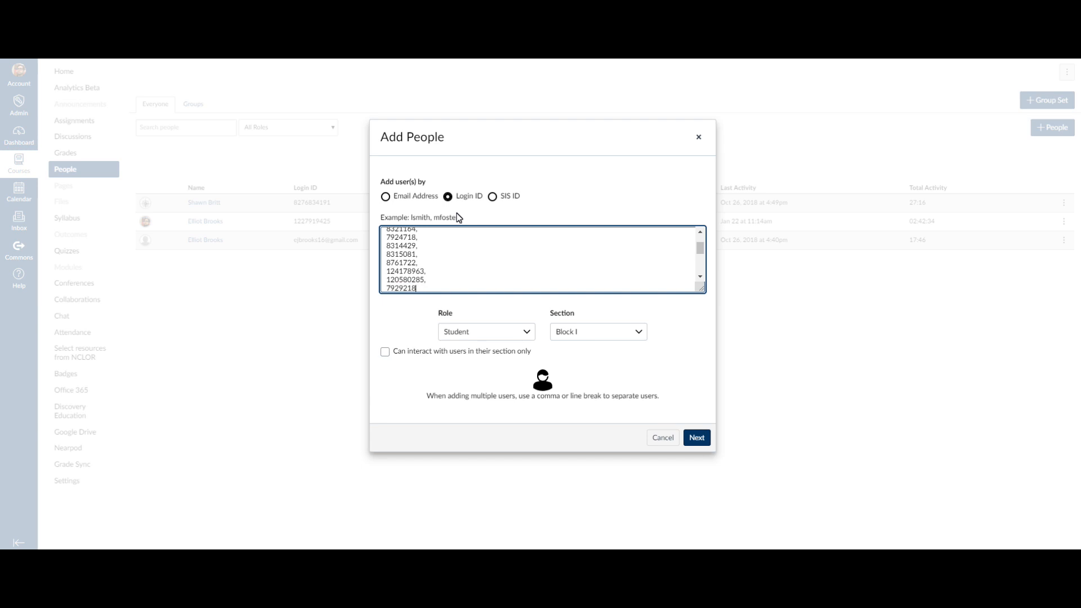
pyautogui.write(',')
pyautogui.press('Down')
pyautogui.write(',')
pyautogui.press('Down')
pyautogui.write(',')
pyautogui.press('Down')
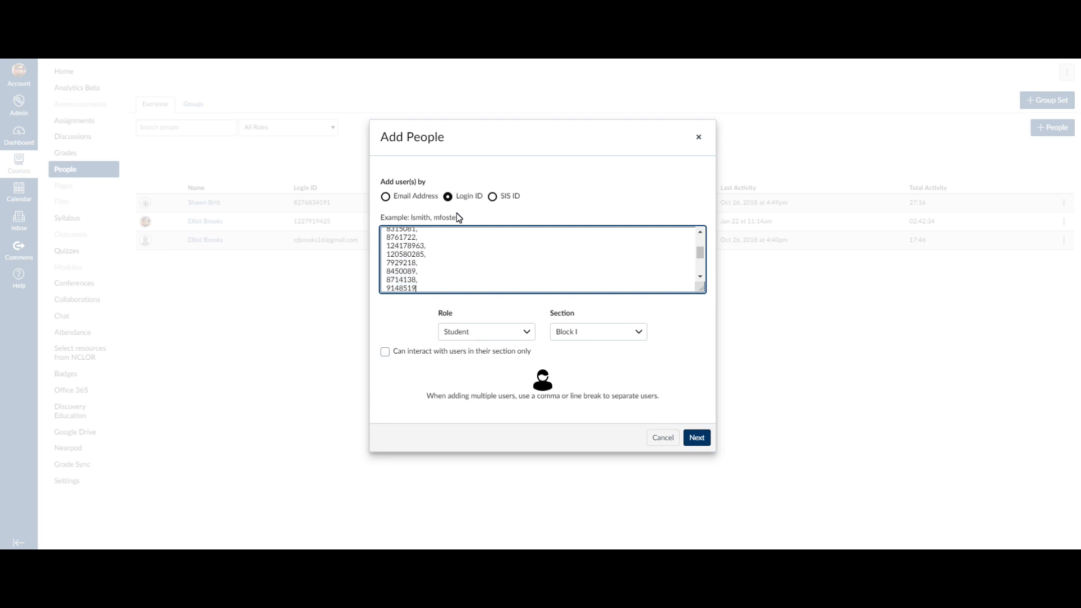
pyautogui.write(',')
pyautogui.press('Down')
pyautogui.write(',')
pyautogui.press('Down')
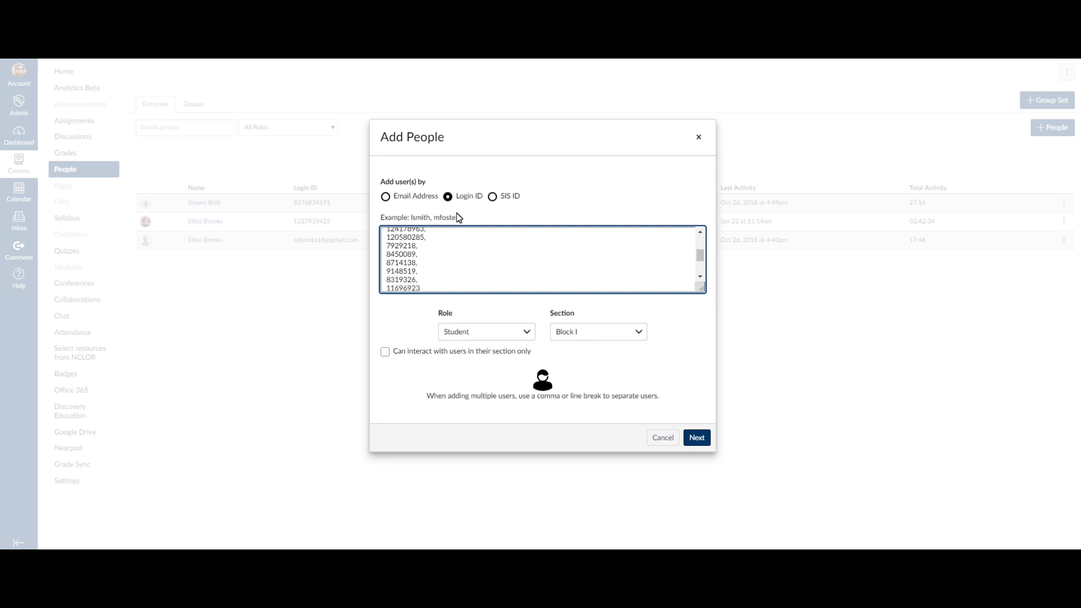
pyautogui.write(',')
pyautogui.press('Down')
pyautogui.write(',')
pyautogui.press('Down')
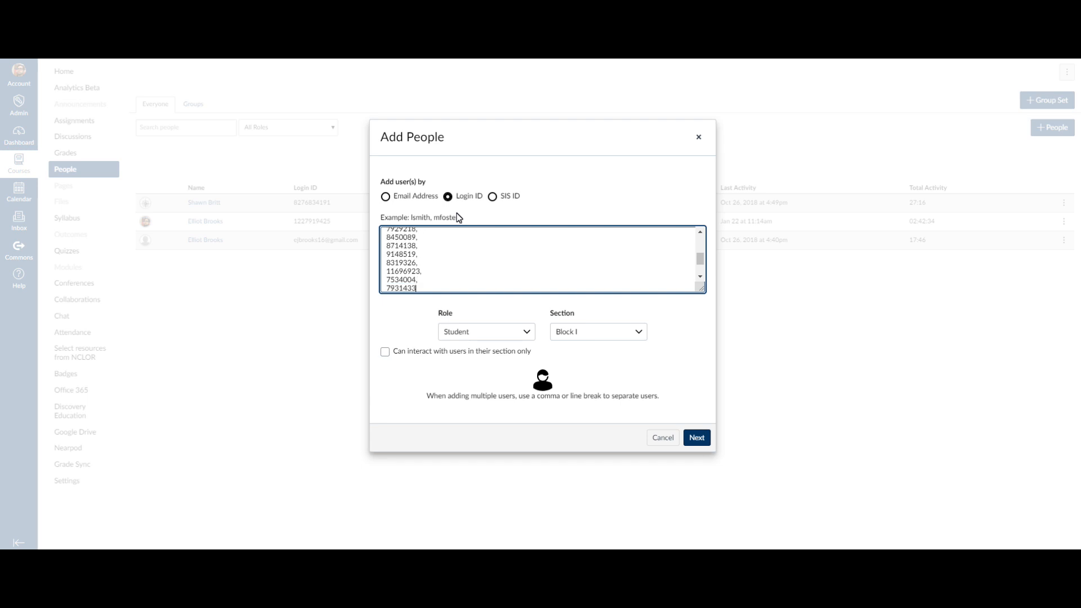
pyautogui.write(',')
pyautogui.press('Down')
pyautogui.write(',')
# - Type the final three student IDs on new lines, comma-separated, ending the list without a comma
pyautogui.press('Return')
pyautogui.press('Return')
pyautogui.press('Return')
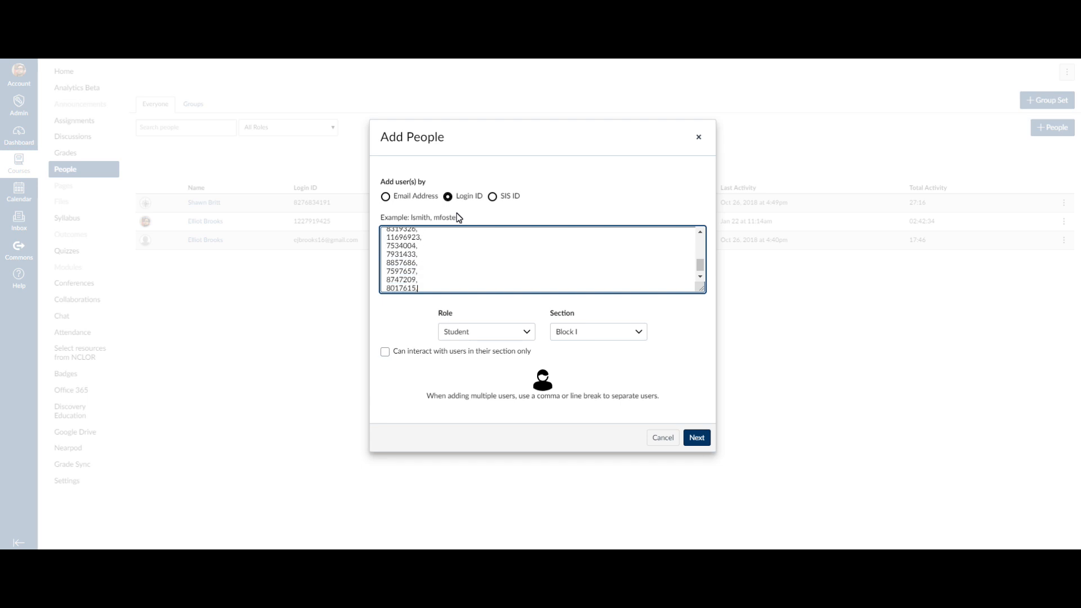